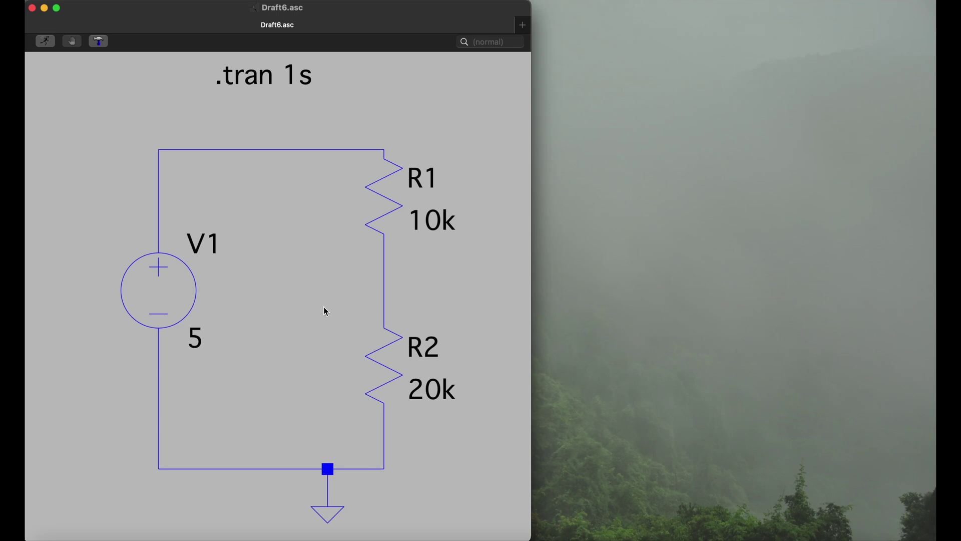
Delete the 20k resistor R2 from below R1, leaving a gap to ground.
{"action": "right_click", "coordinate": [315, 351]}
{"action": "mouse_move", "coordinate": [333, 412]}
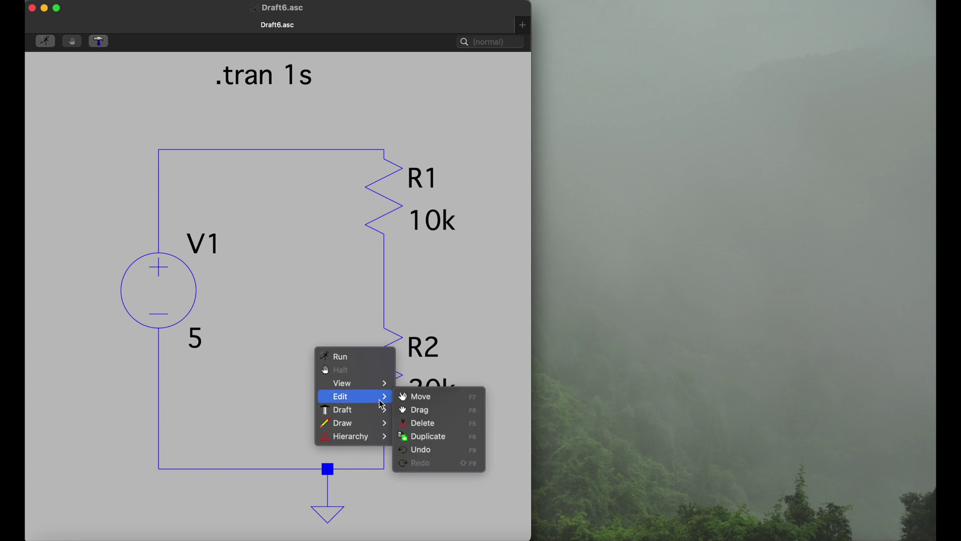
{"action": "left_click", "coordinate": [419, 423]}
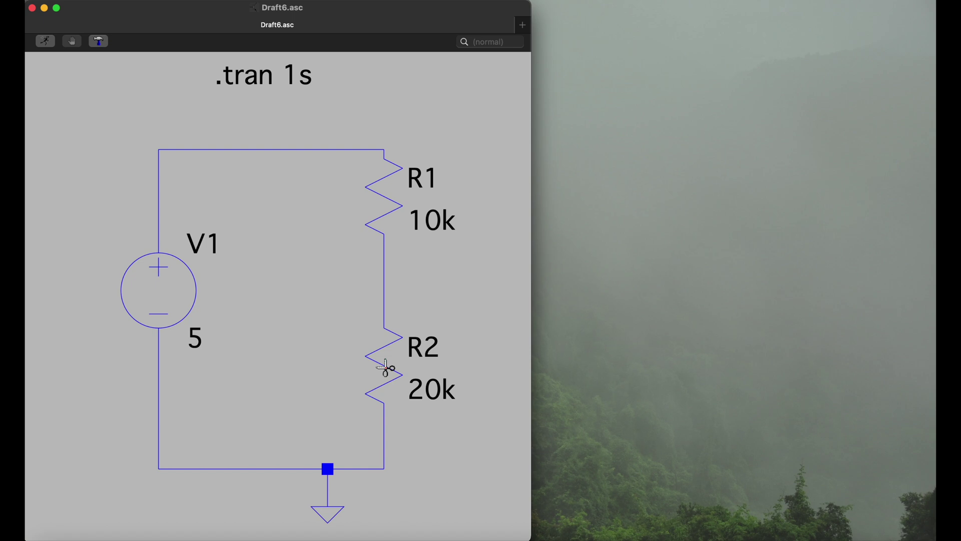
{"action": "left_click", "coordinate": [385, 368]}
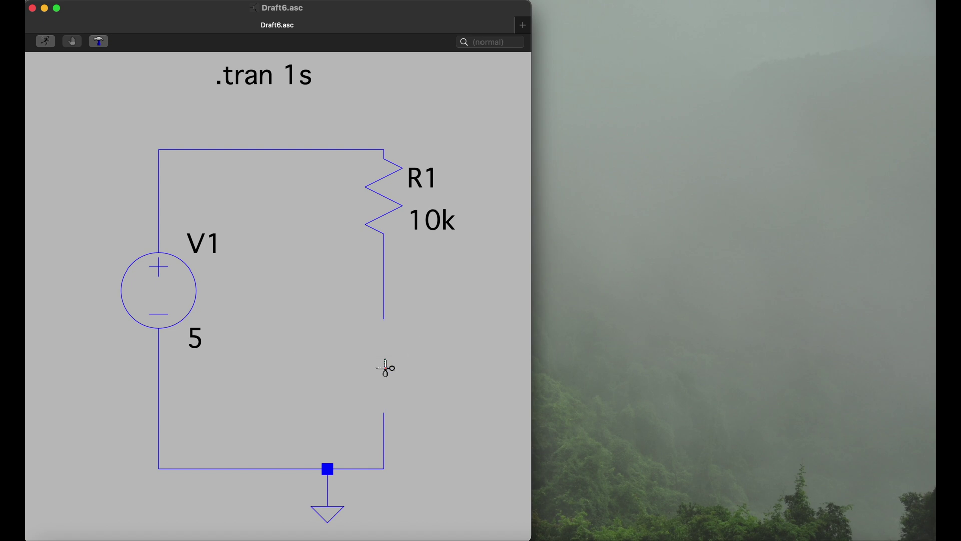
{"action": "right_click", "coordinate": [291, 344]}
Place a single 'cap' component, C1, in the gap below R1.
{"action": "mouse_move", "coordinate": [316, 392]}
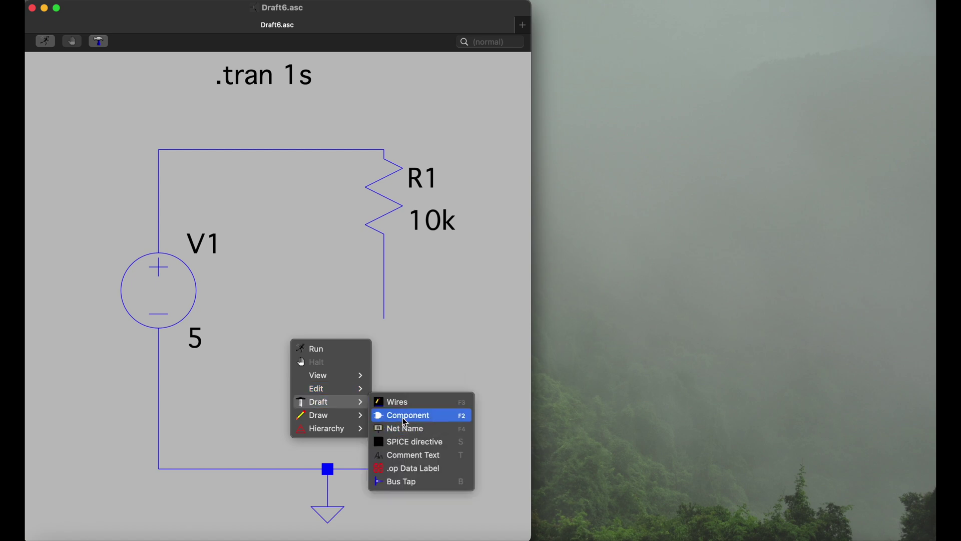
{"action": "left_click", "coordinate": [405, 416]}
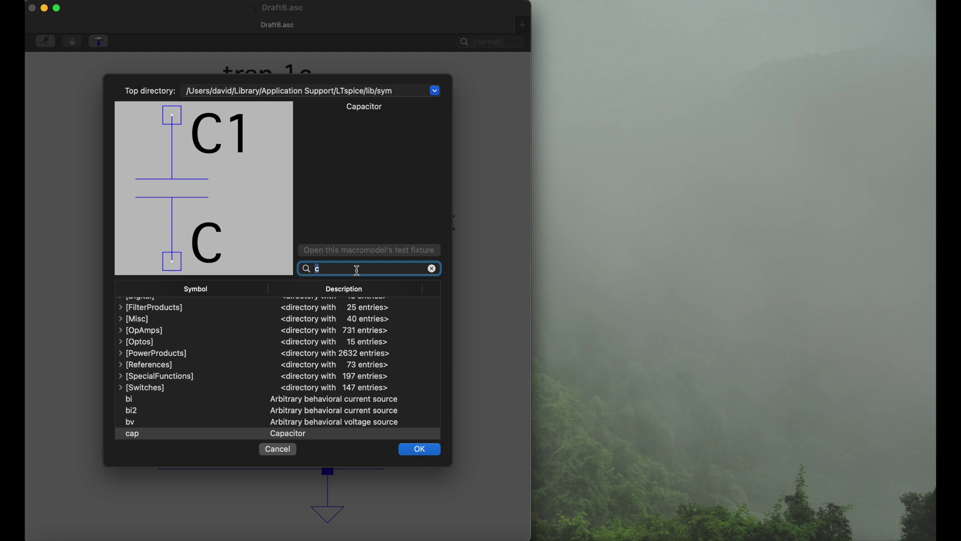
{"action": "left_click", "coordinate": [358, 270]}
{"action": "key", "text": "Return"}
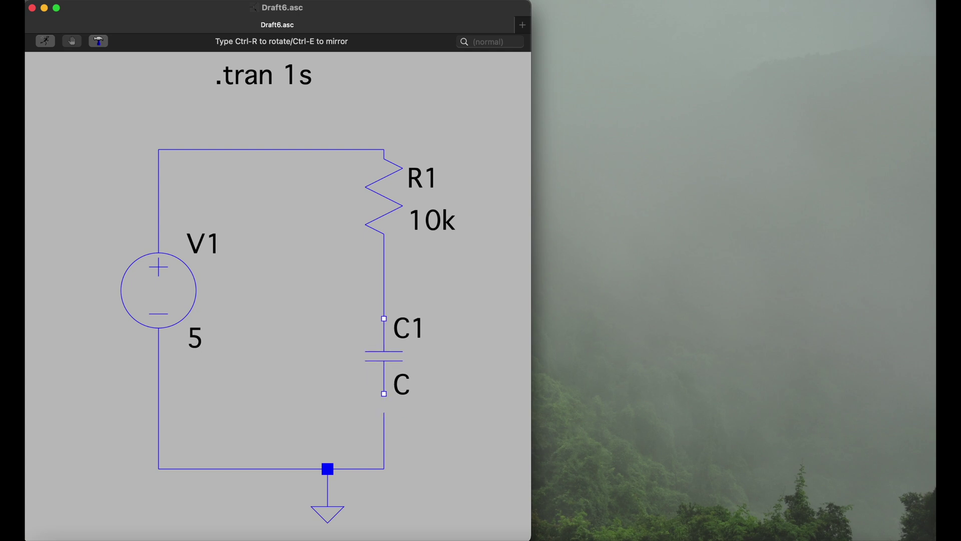
{"action": "left_click", "coordinate": [383, 318]}
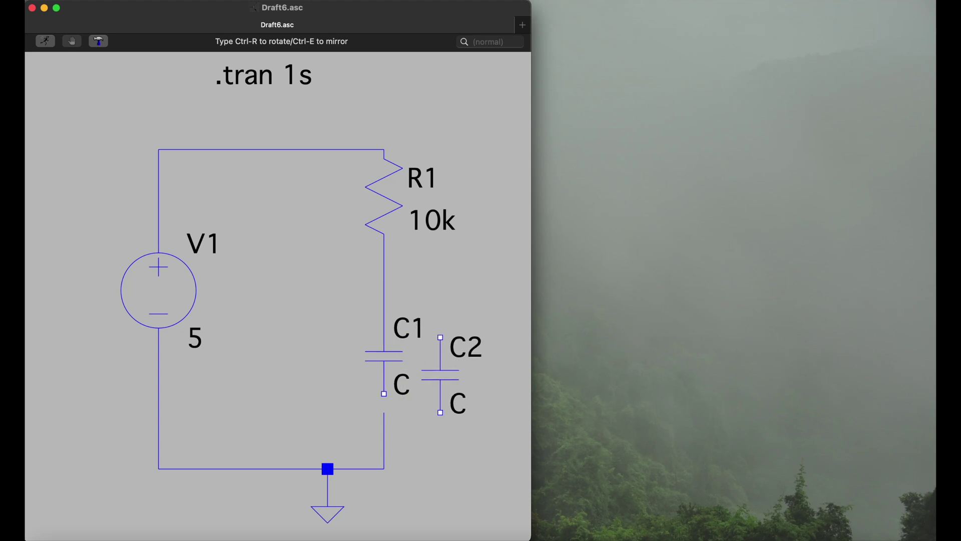
{"action": "key", "text": "Escape"}
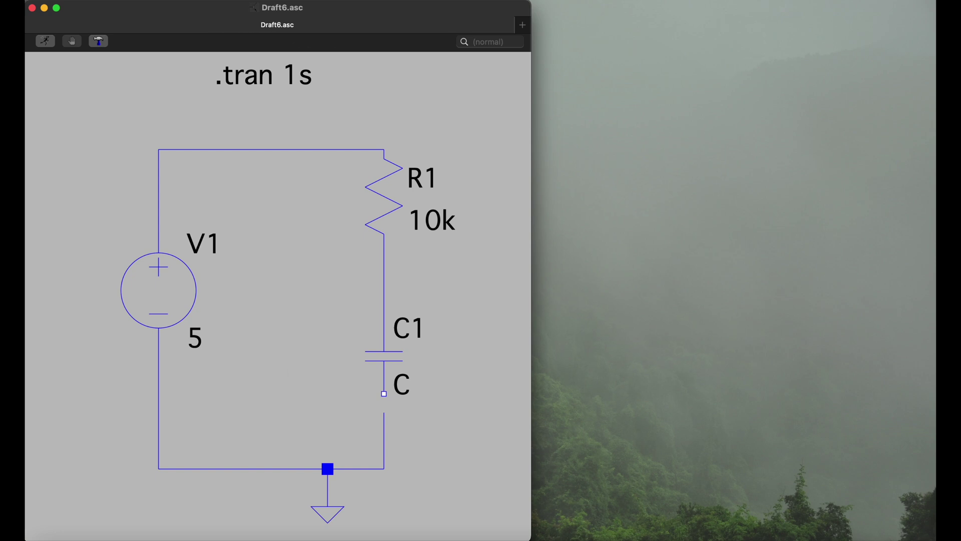
{"action": "right_click", "coordinate": [298, 365]}
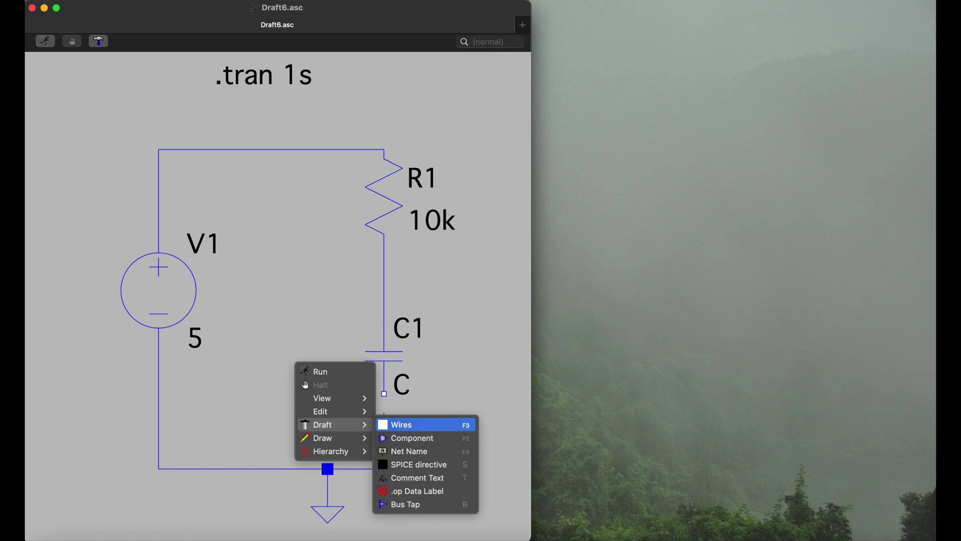
Wire C1's bottom pin down to the ground line to close the RC loop.
{"action": "left_click", "coordinate": [401, 425]}
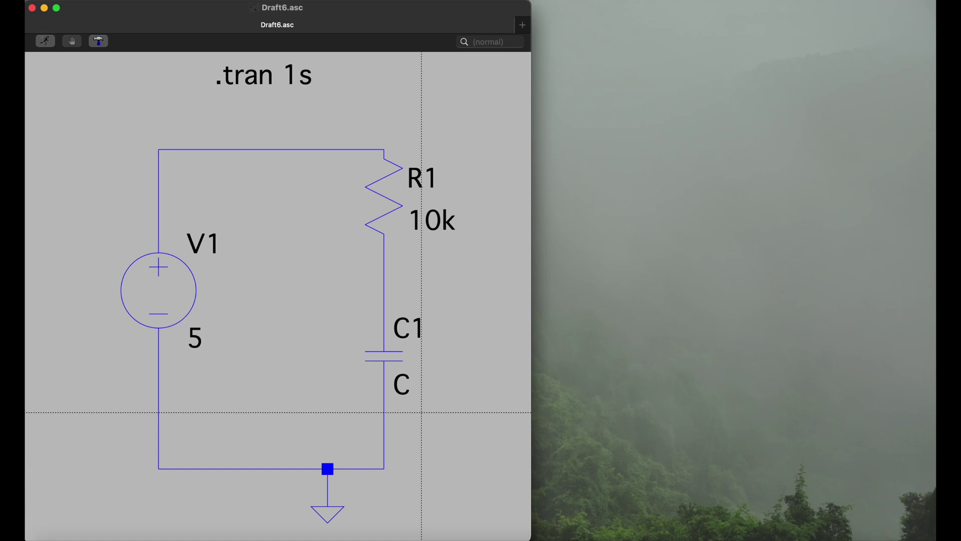
{"action": "key", "text": "Escape"}
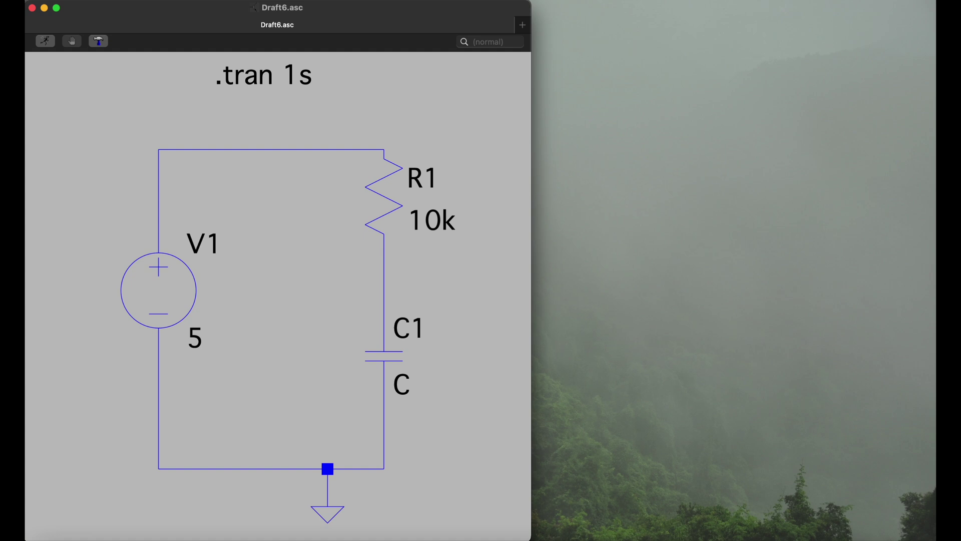
Set capacitor C1's capacitance to 47µ.
{"action": "right_click", "coordinate": [383, 355]}
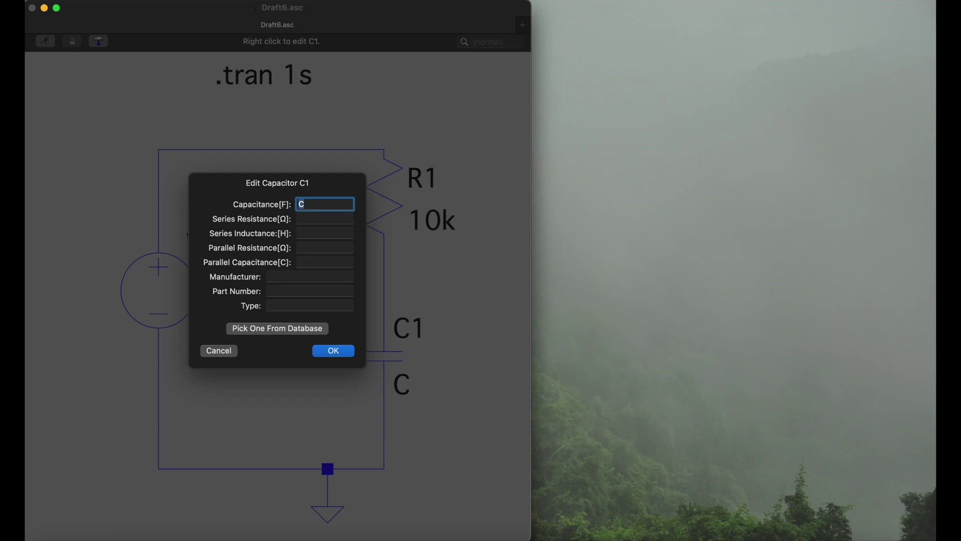
{"action": "type", "text": "47µ"}
{"action": "key", "text": "Return"}
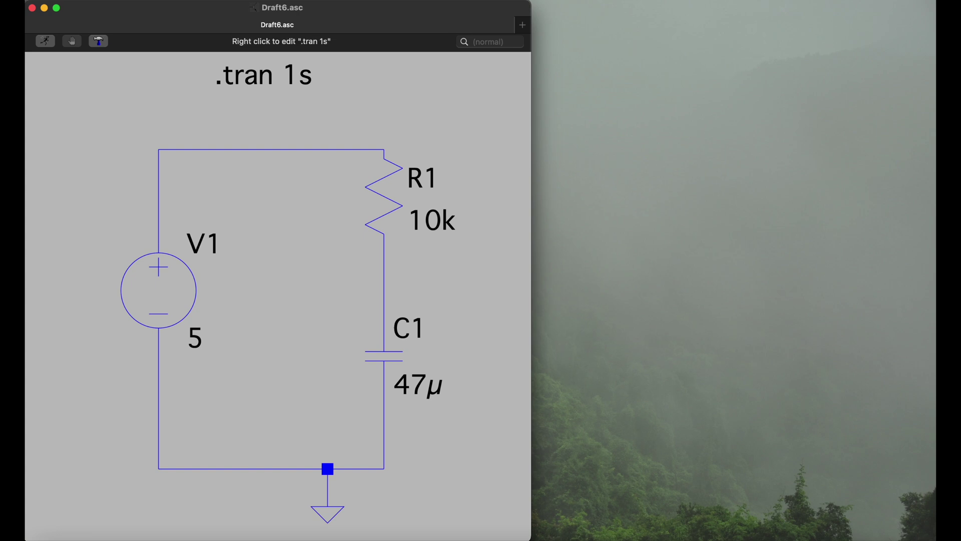
{"action": "right_click", "coordinate": [264, 76]}
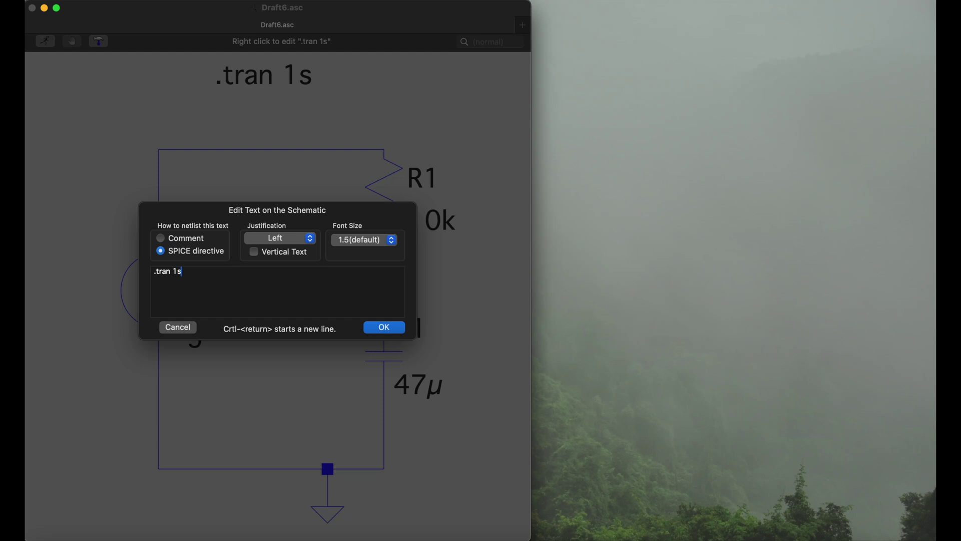
Open the Analysis Cmd transient settings for the .tran directive and enable starting external supplies at 0V.
{"action": "right_click", "coordinate": [234, 289]}
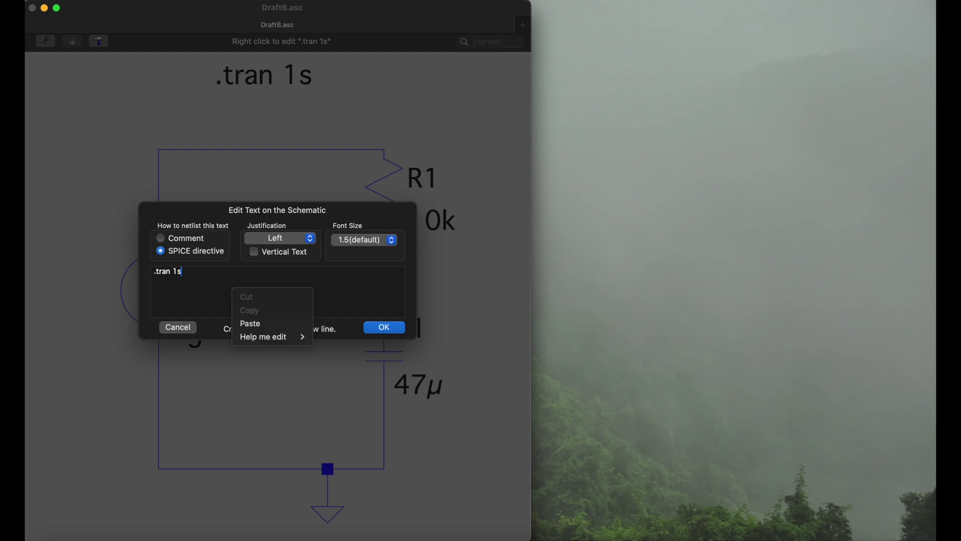
{"action": "mouse_move", "coordinate": [270, 336]}
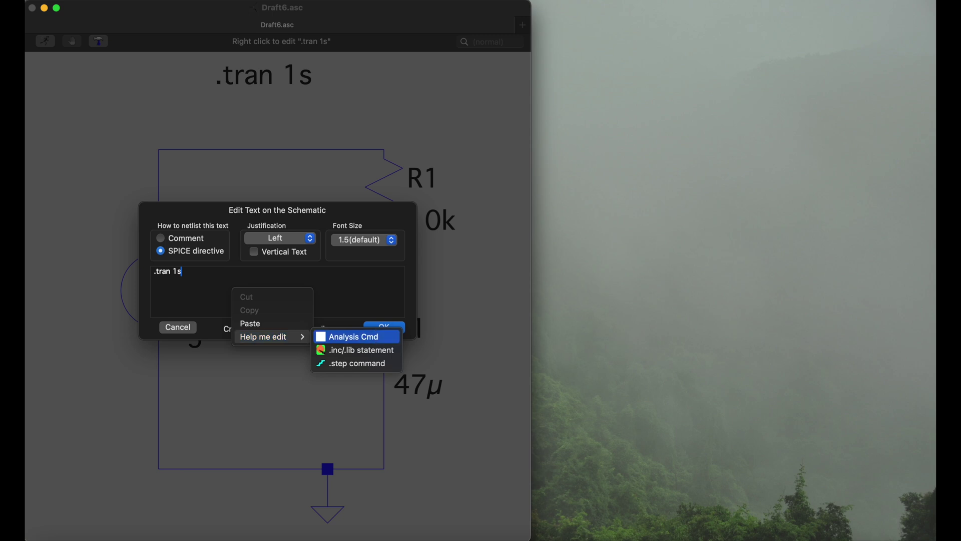
{"action": "left_click", "coordinate": [353, 336]}
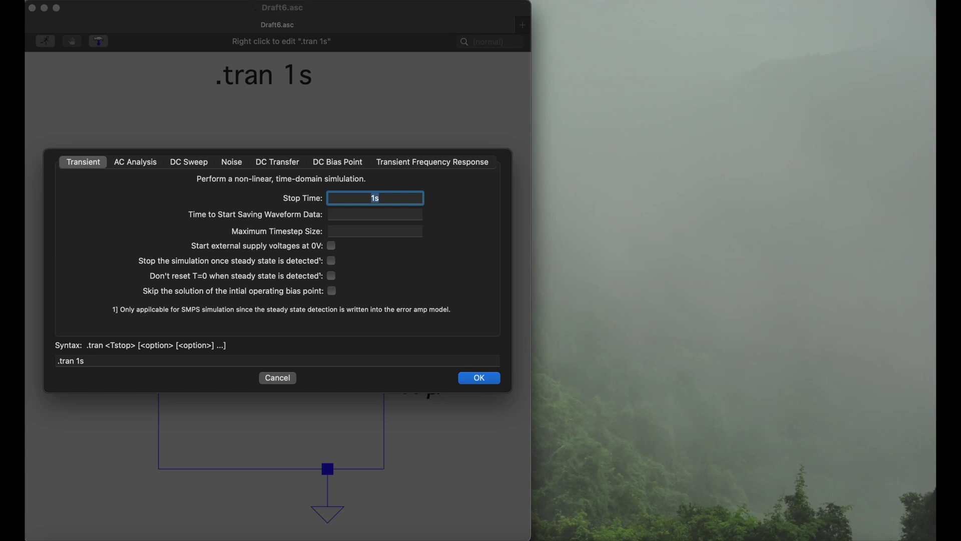
{"action": "left_click", "coordinate": [332, 245]}
Change the stop time from 1s to 2.5s, applying .tran 2.5s startup to the schematic.
{"action": "left_click", "coordinate": [376, 199]}
{"action": "key", "text": "BackSpace"}
{"action": "type", "text": "2.5"}
{"action": "left_click", "coordinate": [469, 377]}
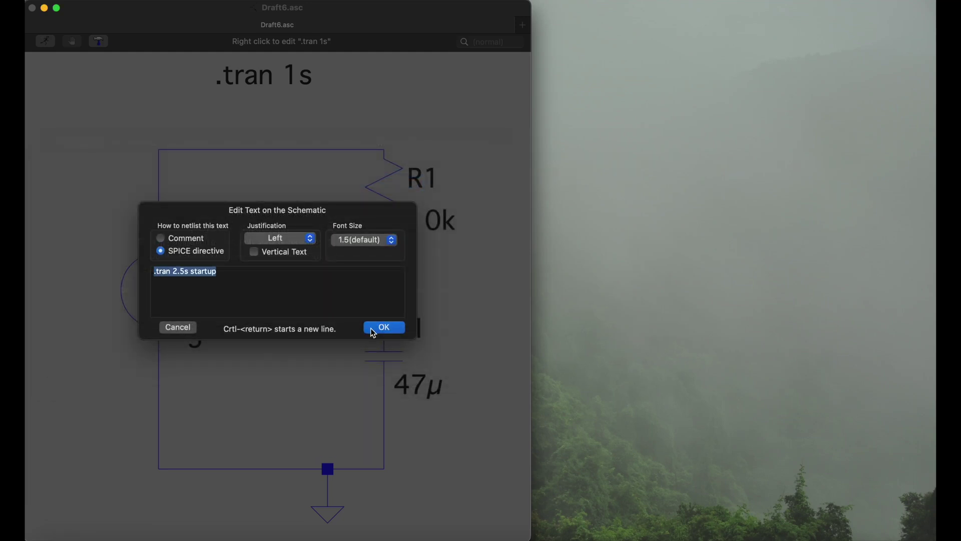
{"action": "left_click", "coordinate": [375, 328]}
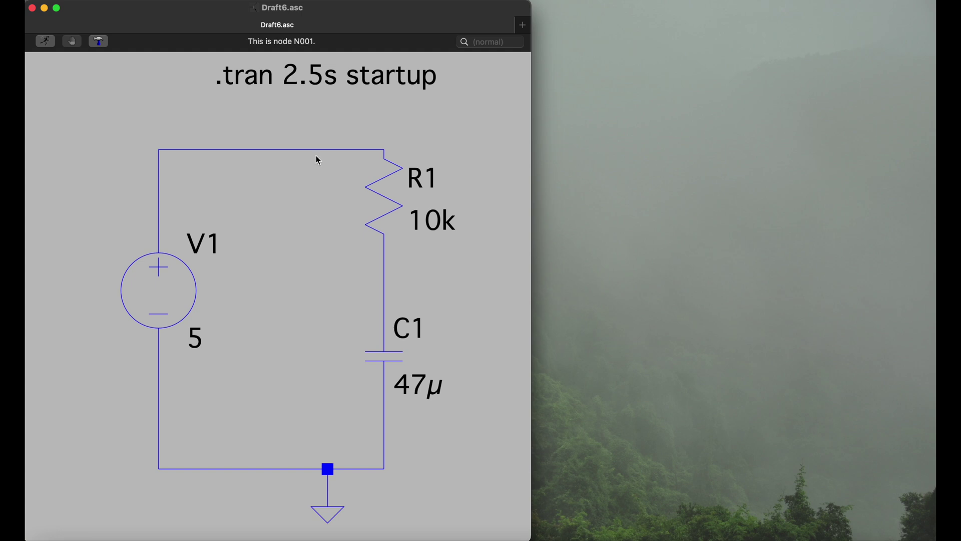
Run the simulation and move the Draft6.raw waveform window beside the schematic, enlarged.
{"action": "left_click", "coordinate": [47, 41]}
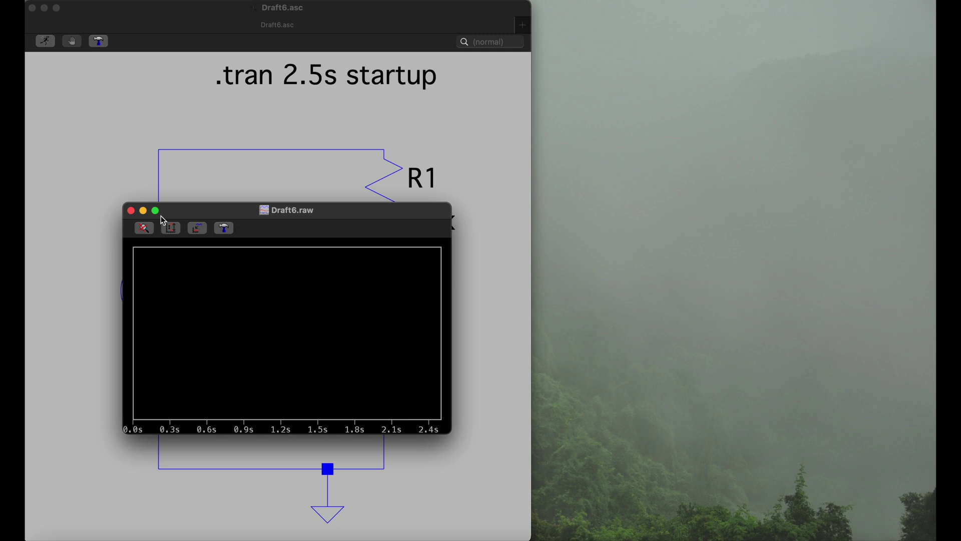
{"action": "left_click_drag", "start_coordinate": [172, 215], "coordinate": [580, 90]}
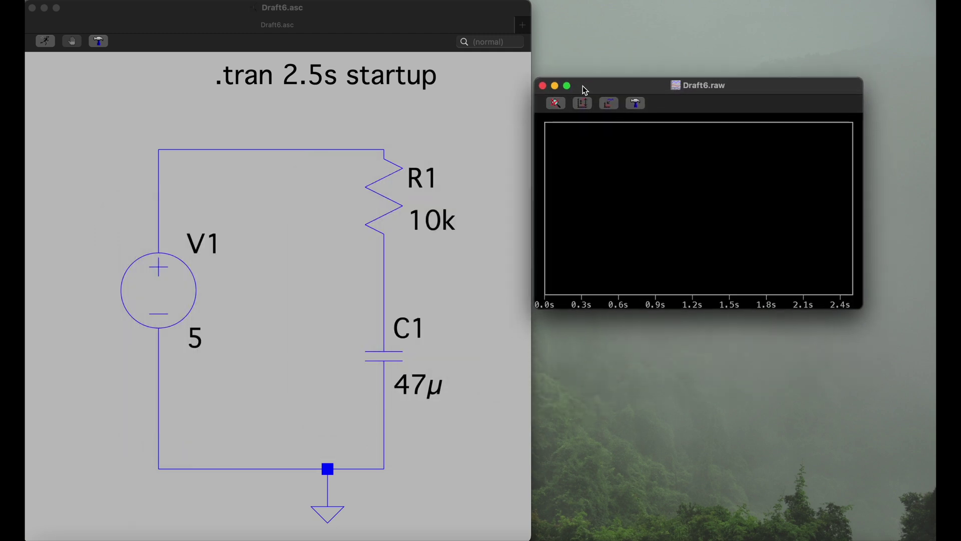
{"action": "left_click_drag", "start_coordinate": [862, 226], "coordinate": [931, 225]}
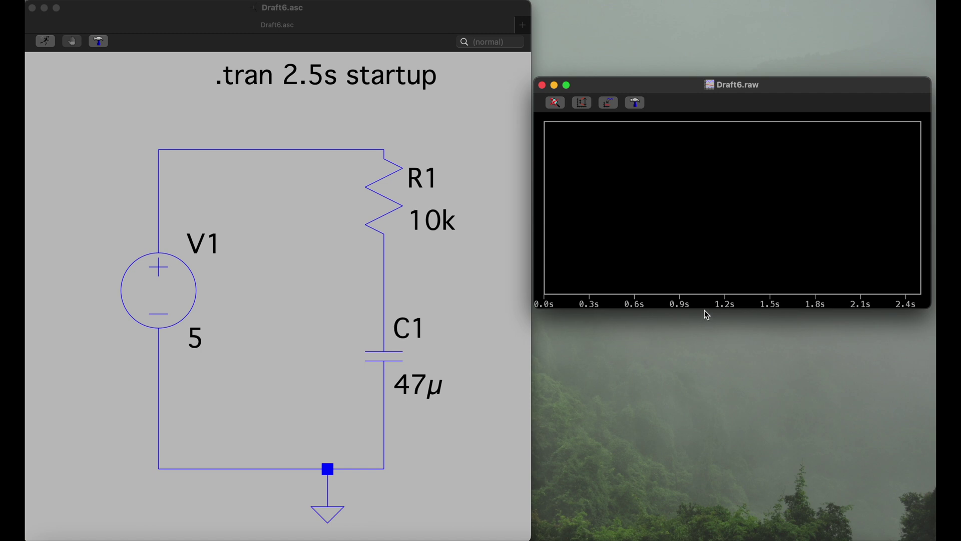
{"action": "left_click_drag", "start_coordinate": [930, 309], "coordinate": [934, 477]}
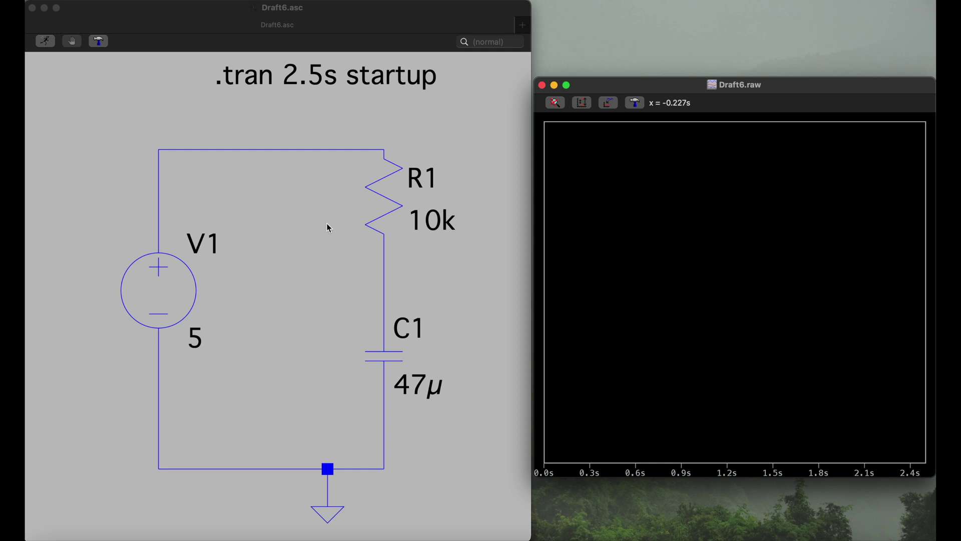
{"action": "left_click", "coordinate": [159, 174]}
Probe the supply voltage V(n001), capacitor voltage V(n002) and capacitor current I(C1).
{"action": "left_click", "coordinate": [159, 165]}
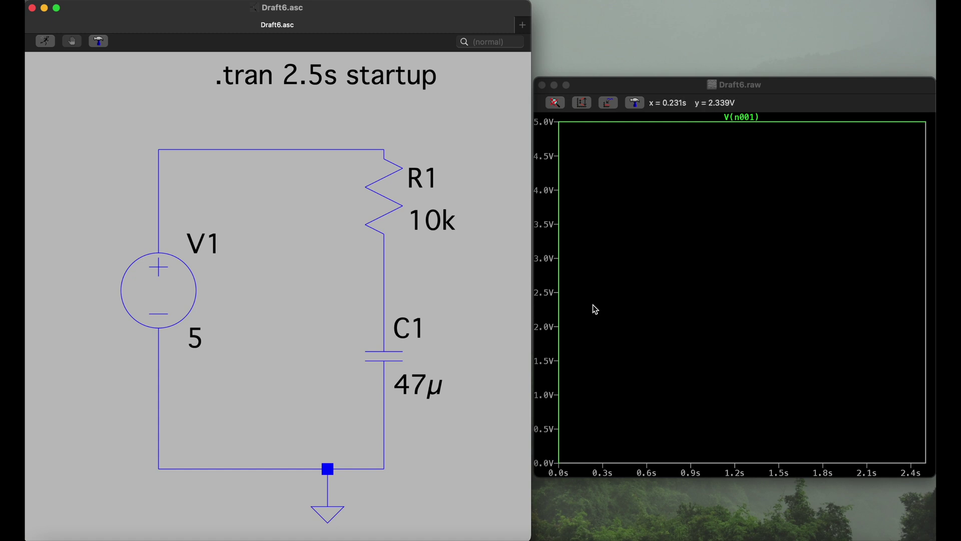
{"action": "left_click", "coordinate": [386, 259]}
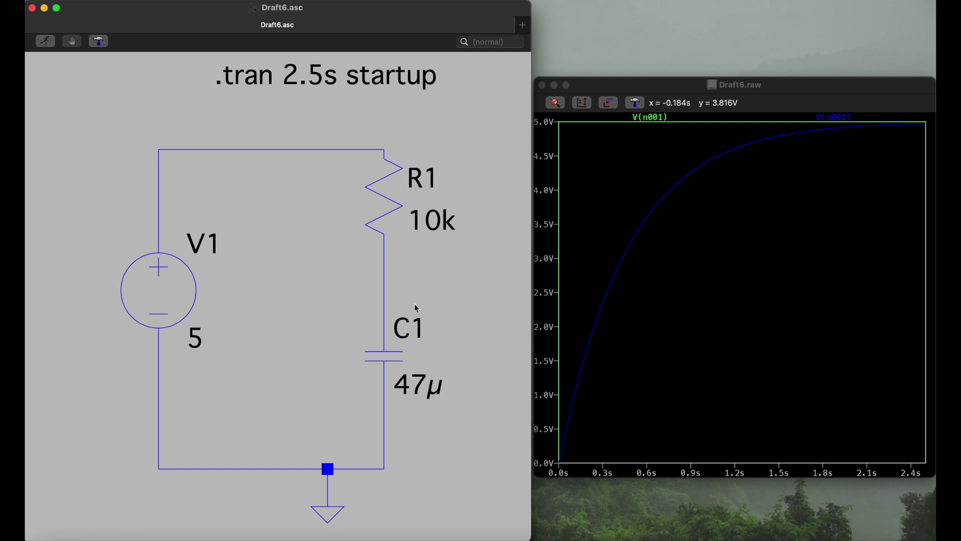
{"action": "left_click", "coordinate": [388, 354]}
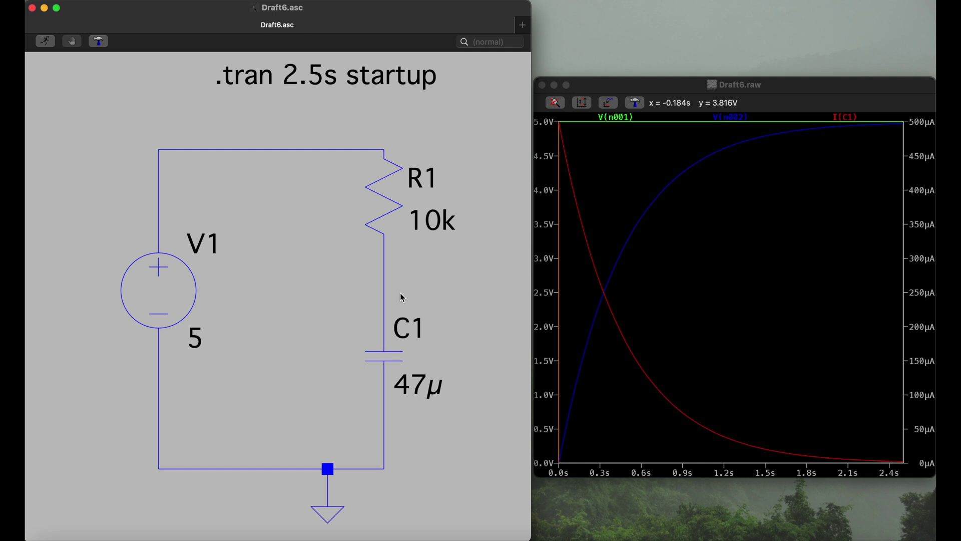